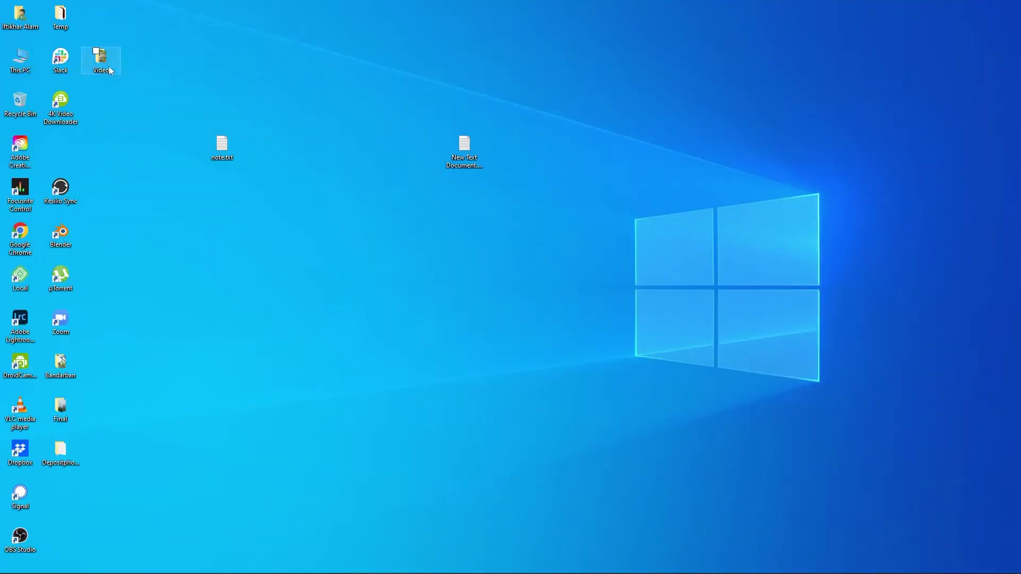
- Open the desktop's Video folder to show its MVI_1570.MP4 clip
double_click(106, 65)
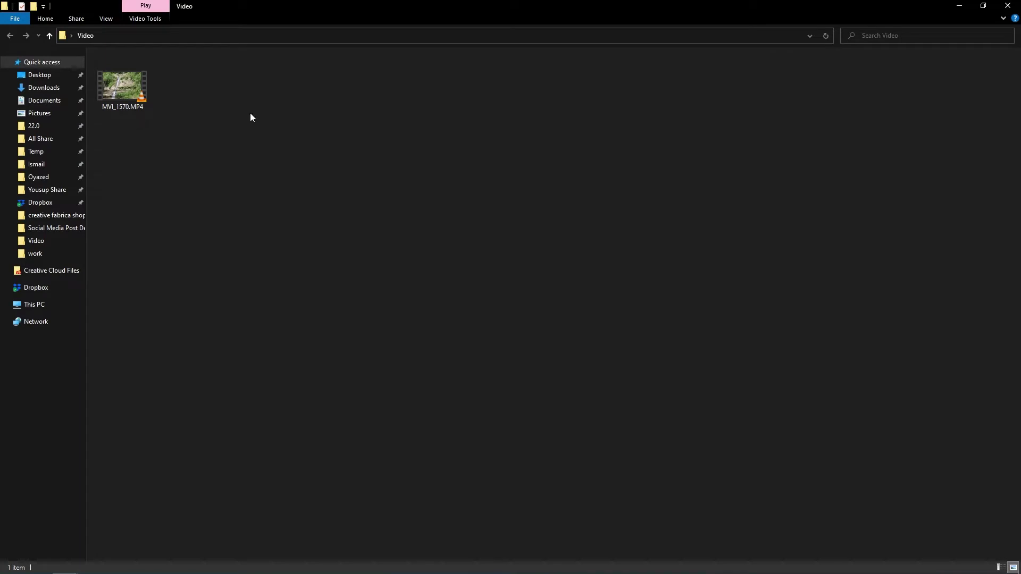
- Create New Text Document.txt in the Video folder and open it in Notepad
right_click(181, 82)
mouse_move(204, 226)
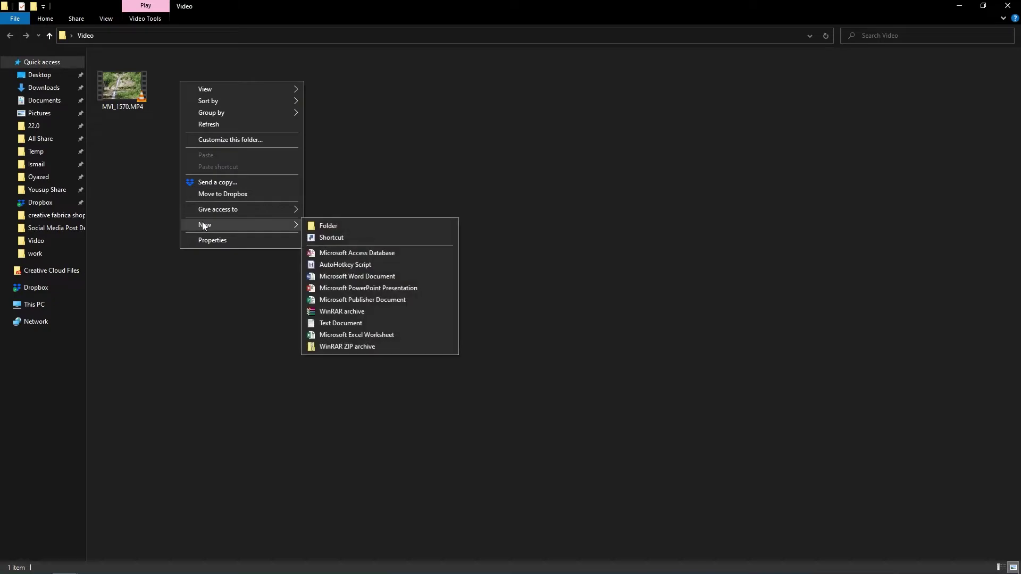
click(342, 323)
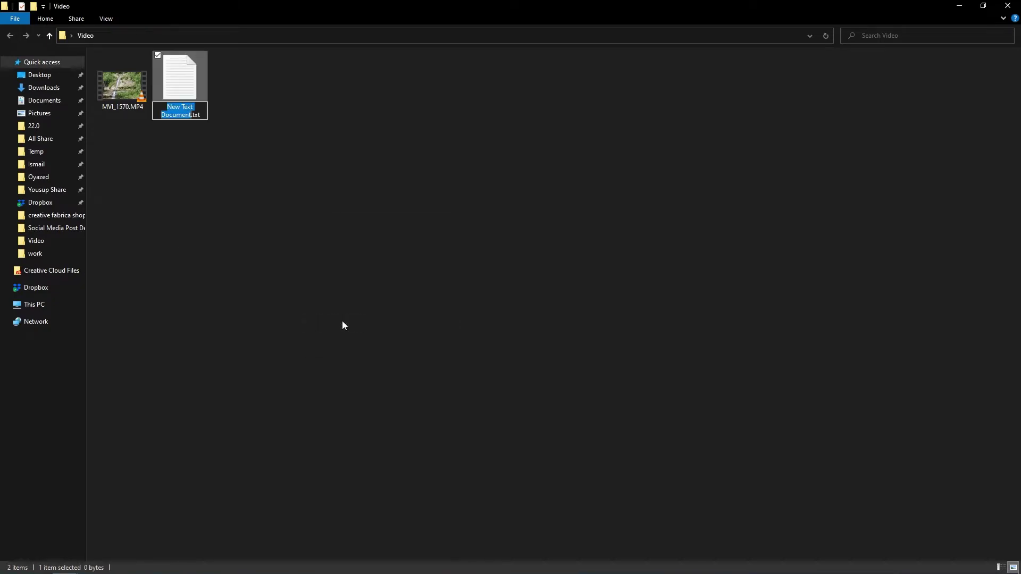
click(194, 128)
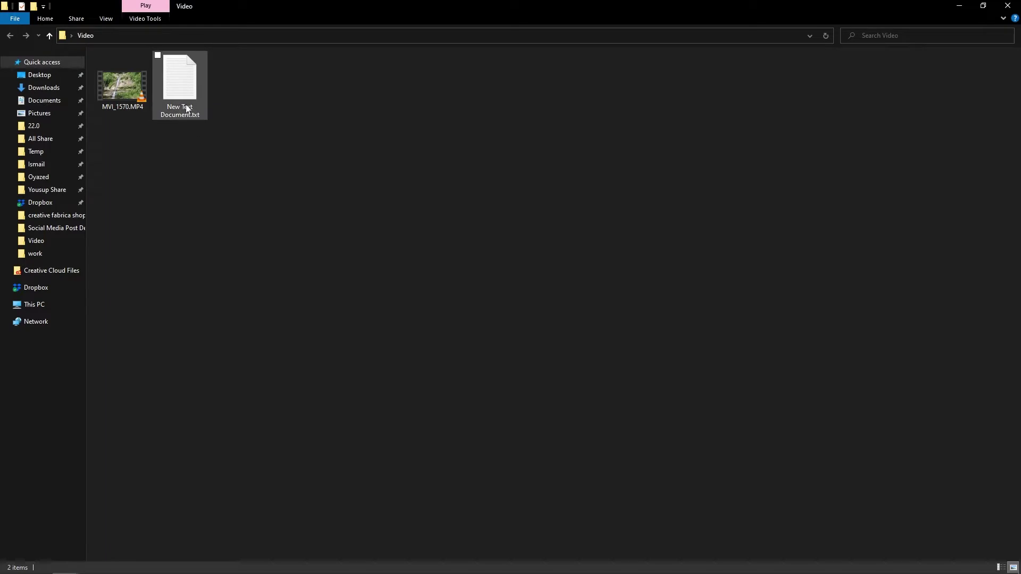
double_click(186, 106)
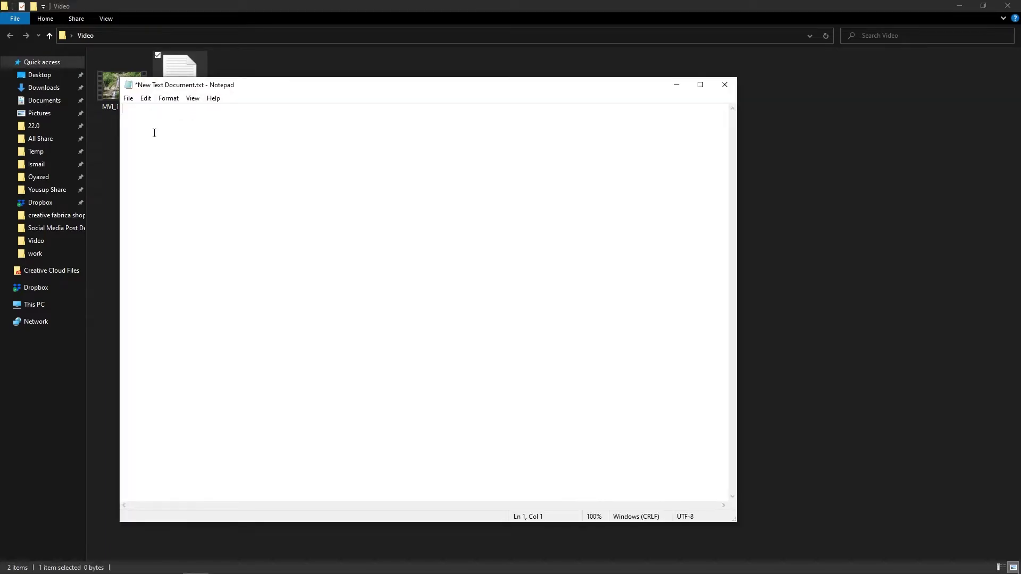
- Paste the folder-lock batch script and replace the YOUR PASSWORD placeholder with a chosen password
key(ctrl+v)
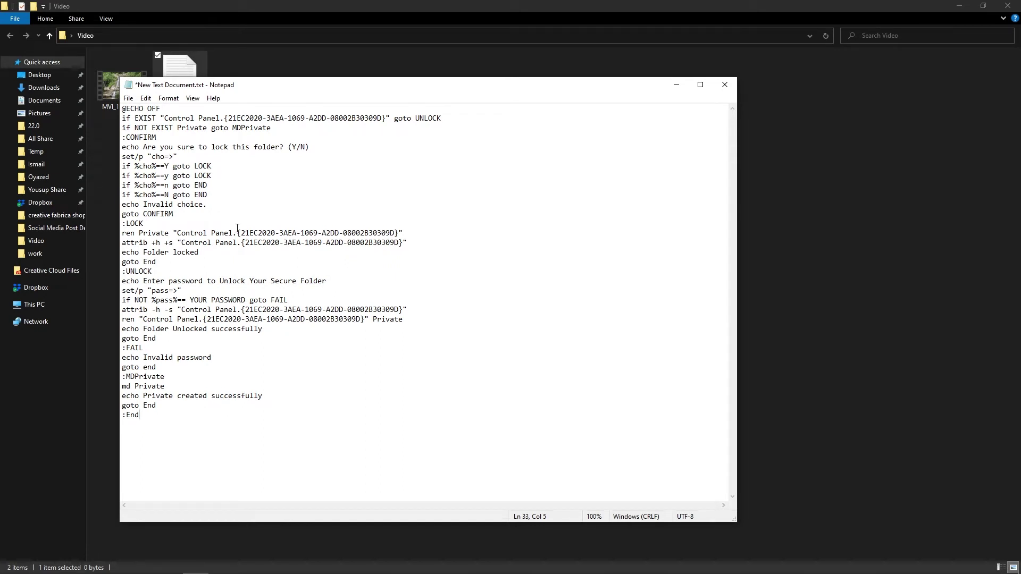
drag(189, 300, 245, 300)
text(456)
- Save the edited script and close Notepad
click(129, 97)
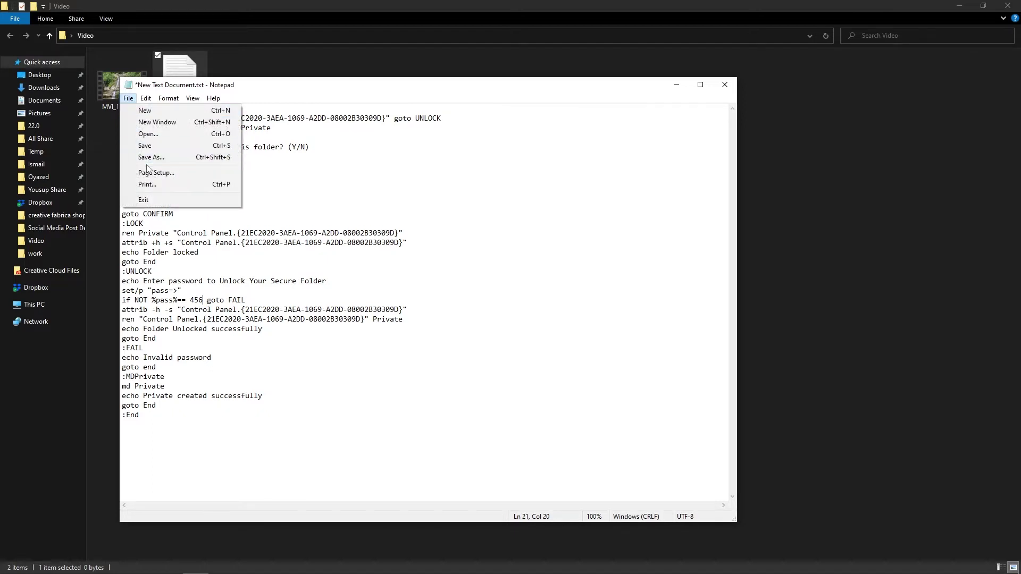
click(147, 148)
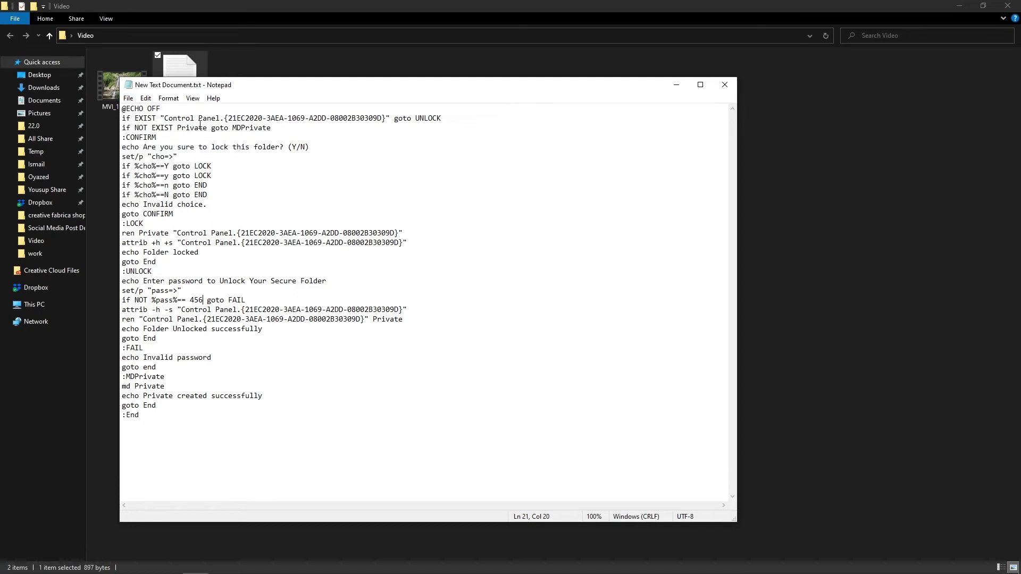
click(724, 85)
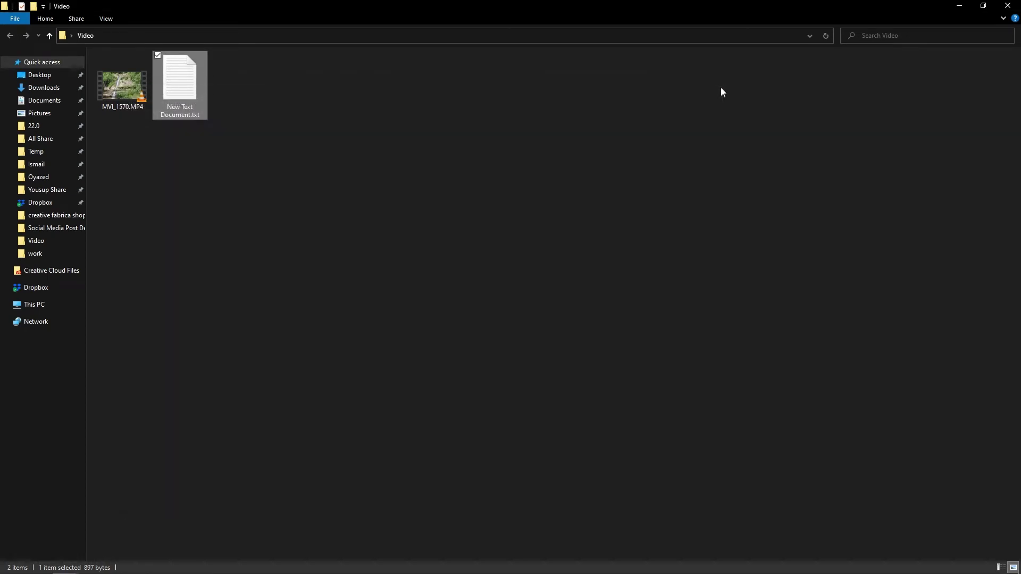
click(106, 18)
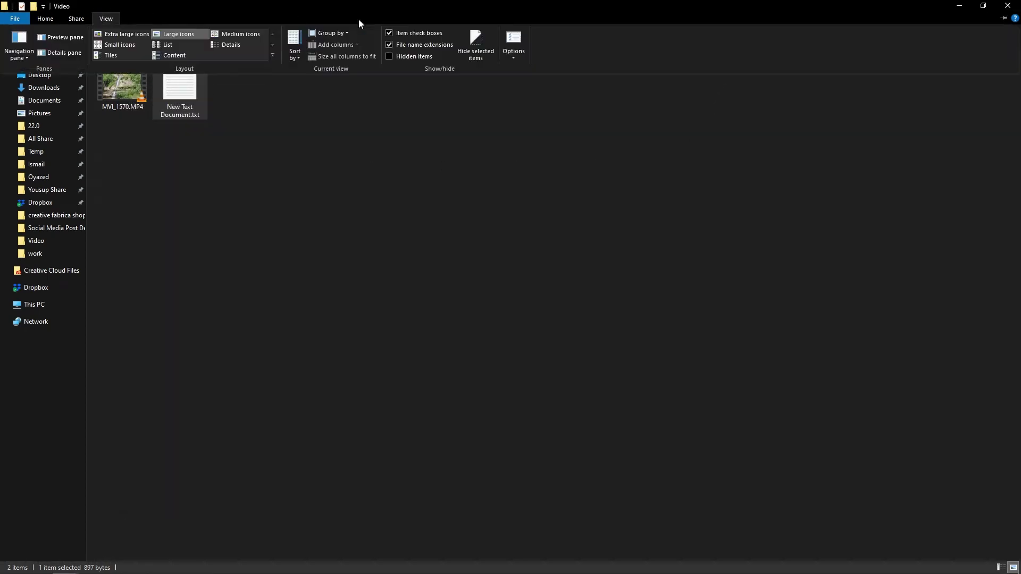
click(511, 48)
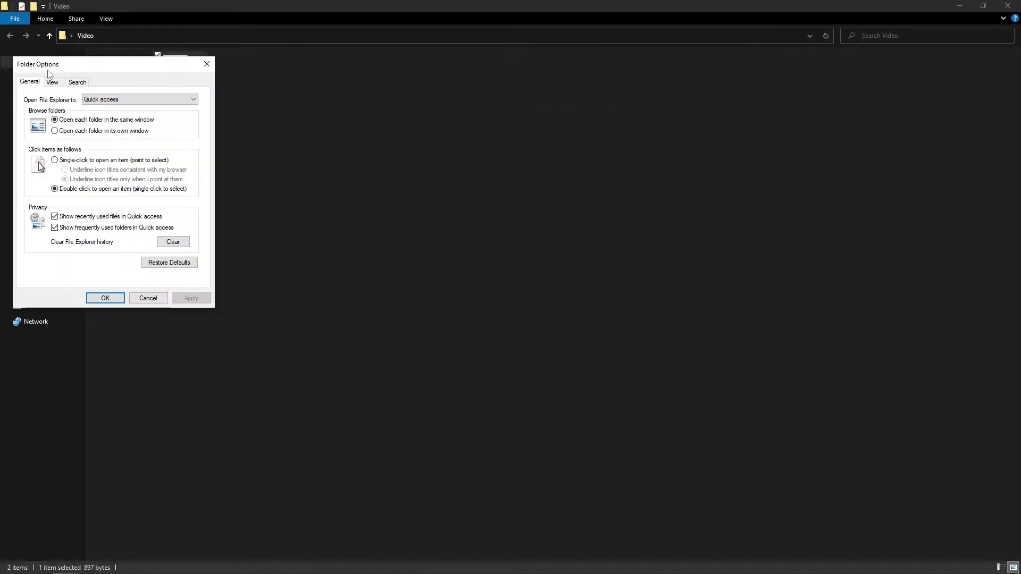
drag(53, 61, 301, 55)
click(299, 70)
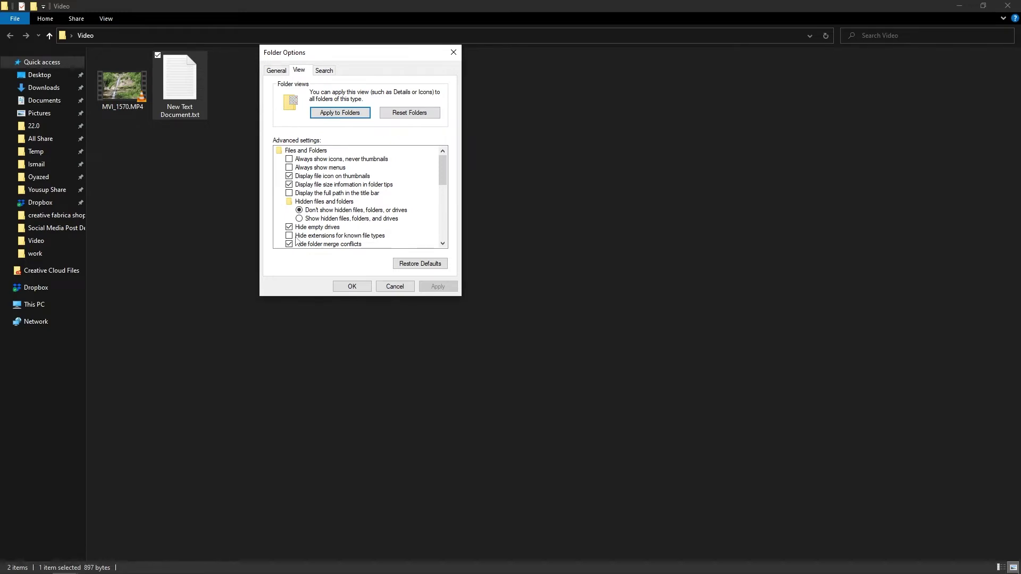
click(296, 238)
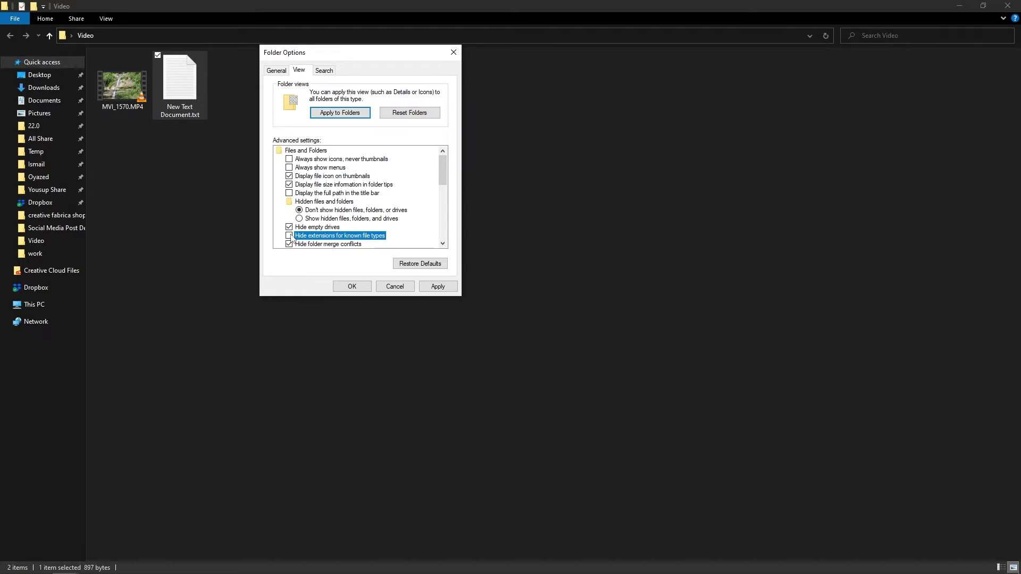
click(437, 287)
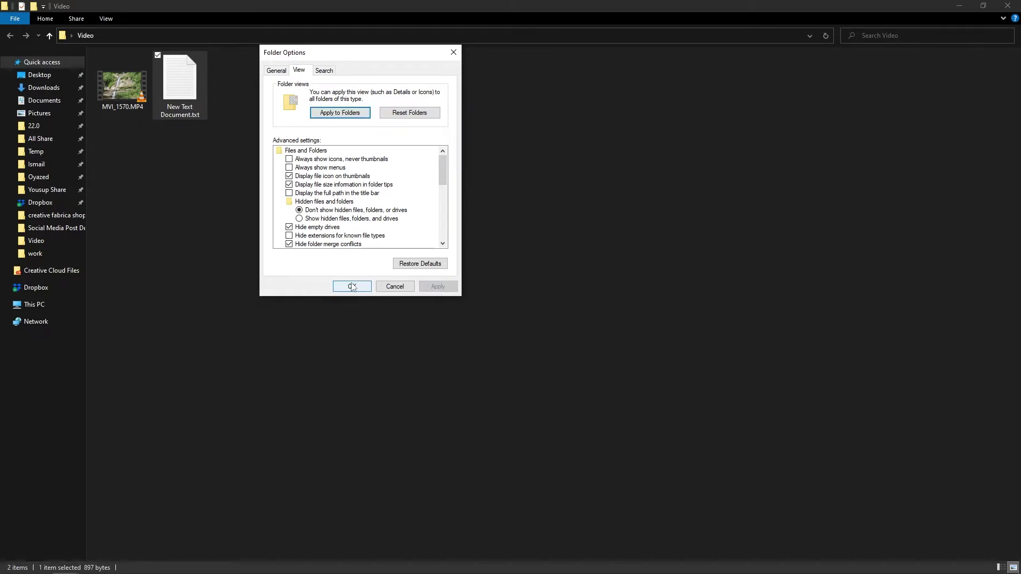
click(352, 286)
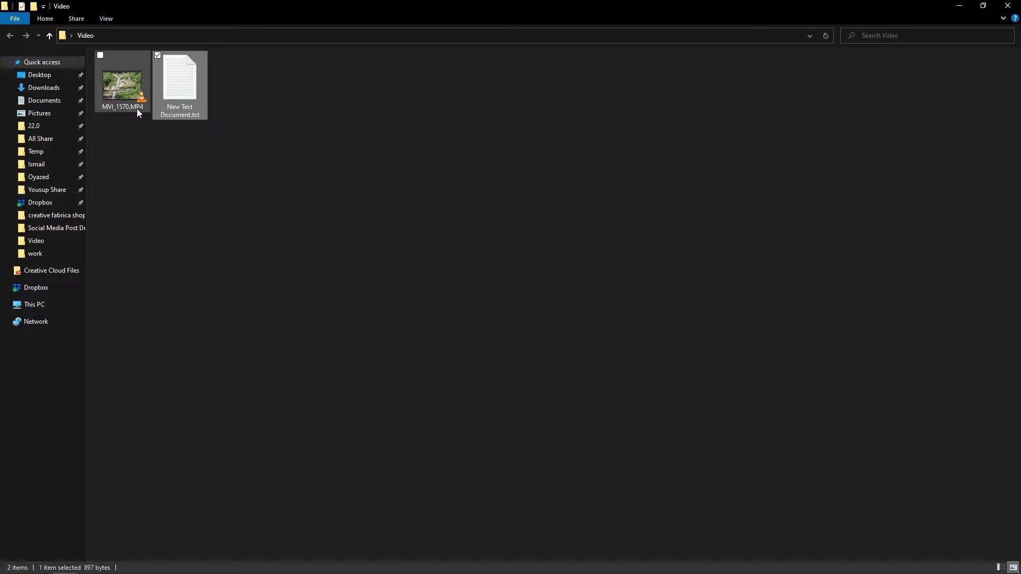
mouse_move(135, 109)
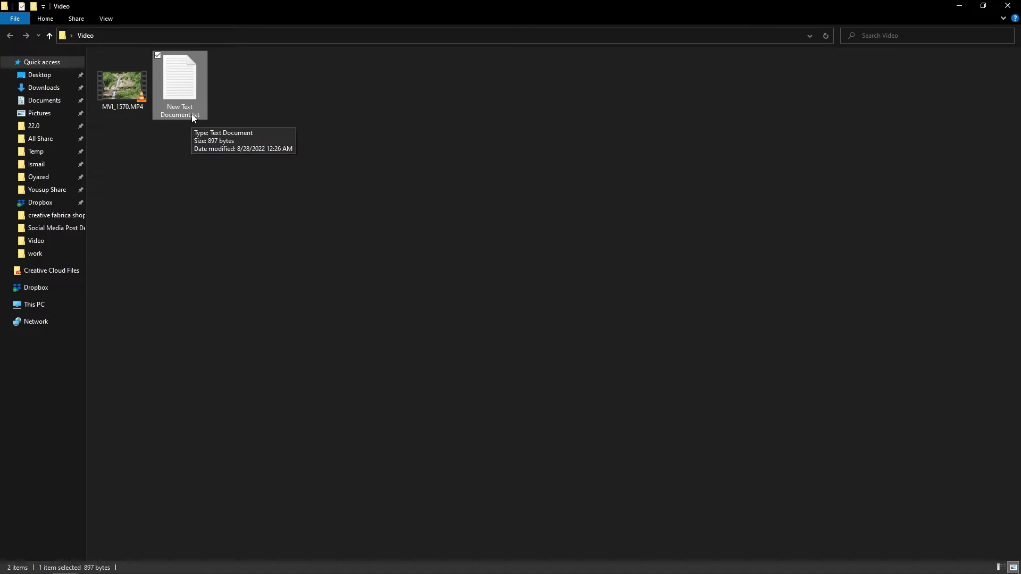
- Rename New Text Document.txt to help.bat and accept the extension-change warning
mouse_move(181, 116)
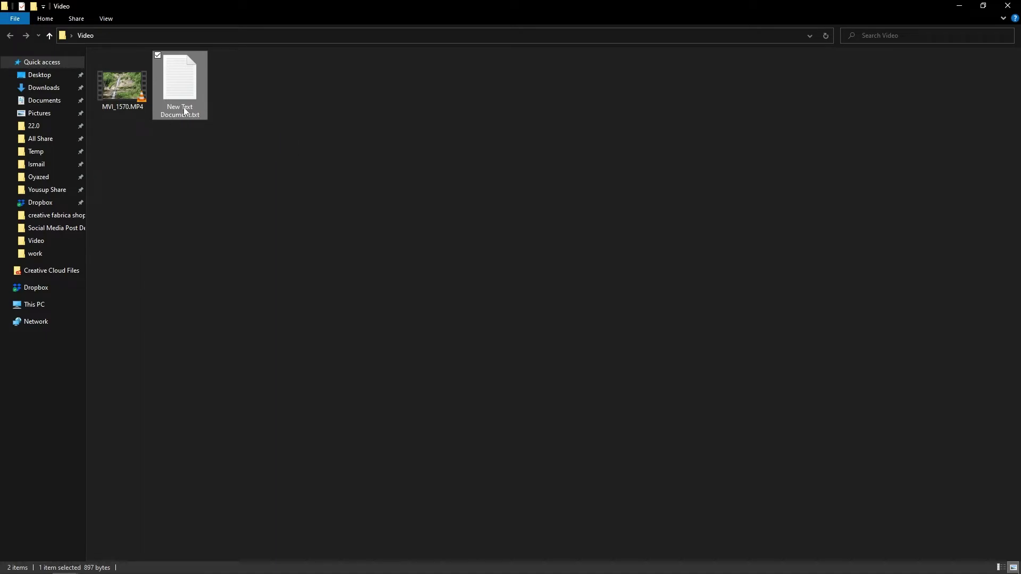
right_click(184, 106)
click(260, 383)
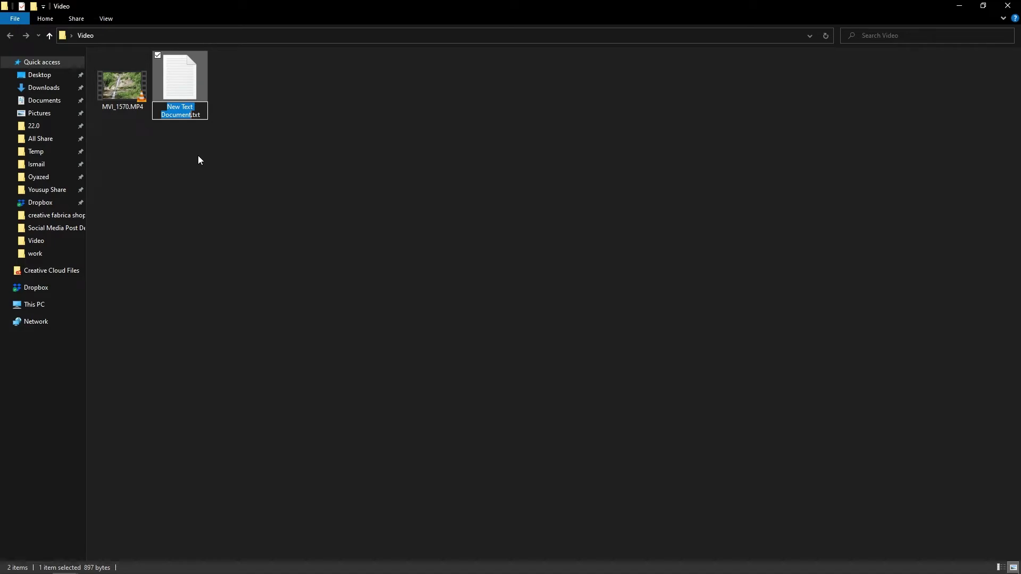
text(help)
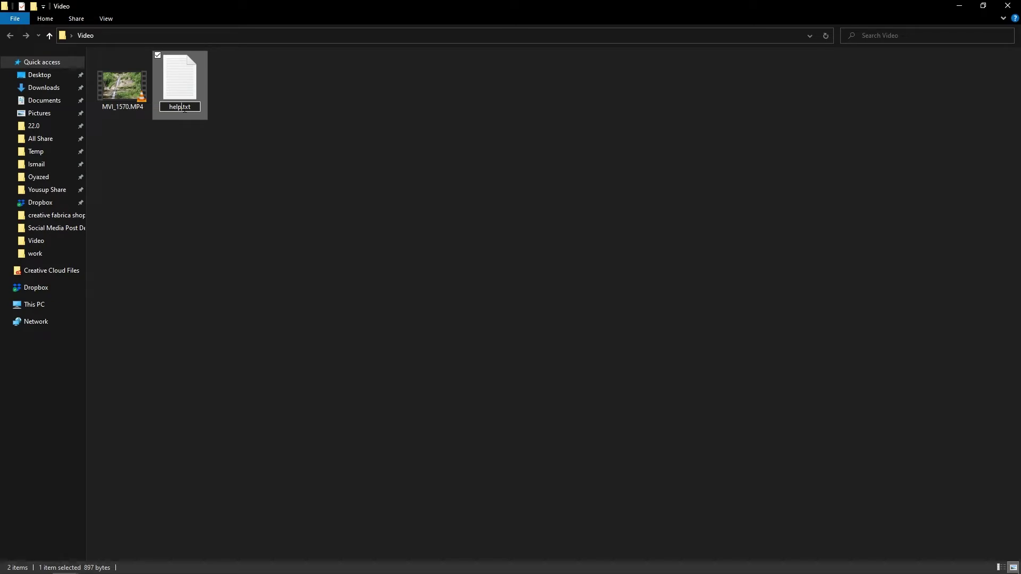
double_click(185, 108)
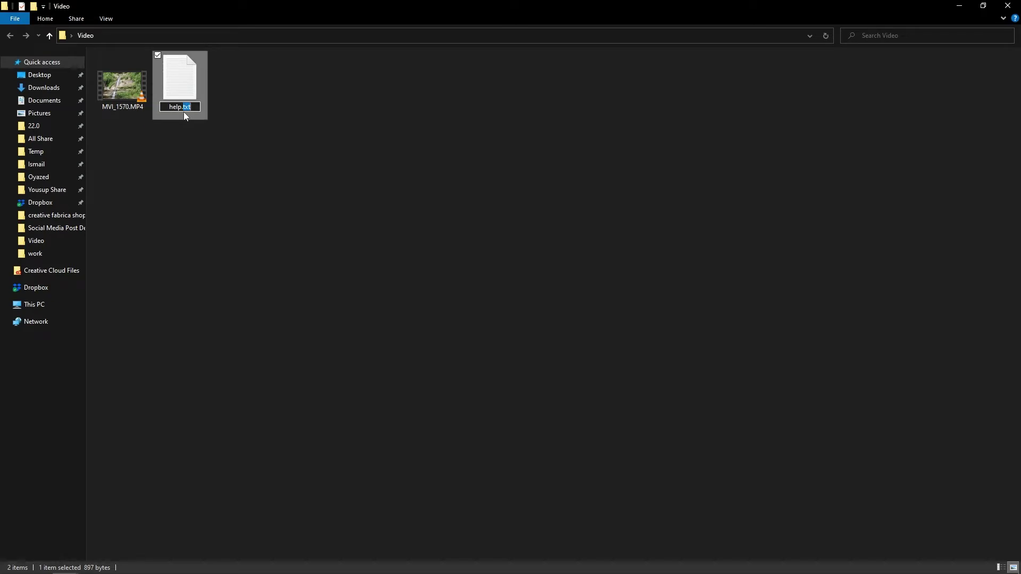
text(bat)
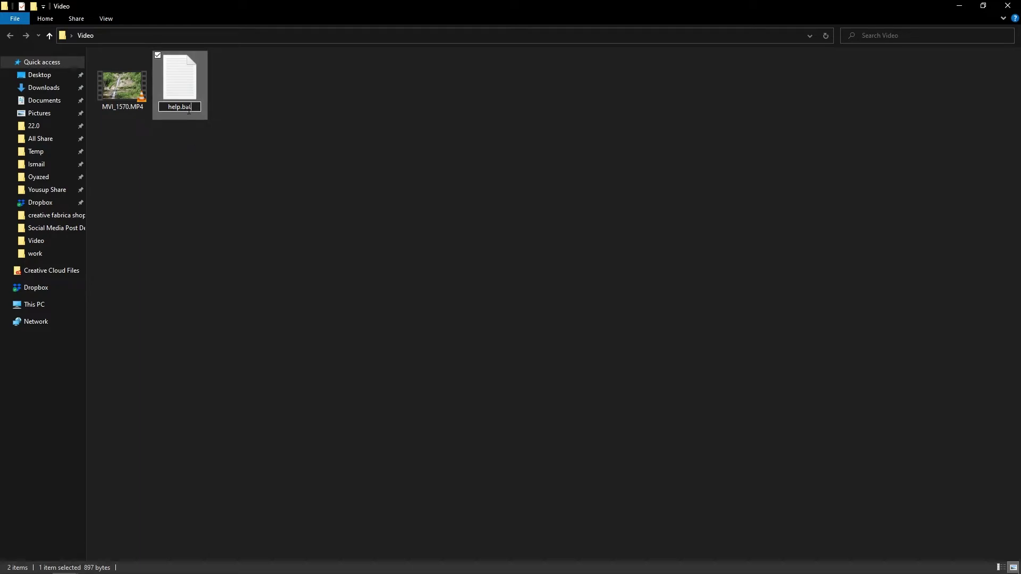
key(ctrl+a)
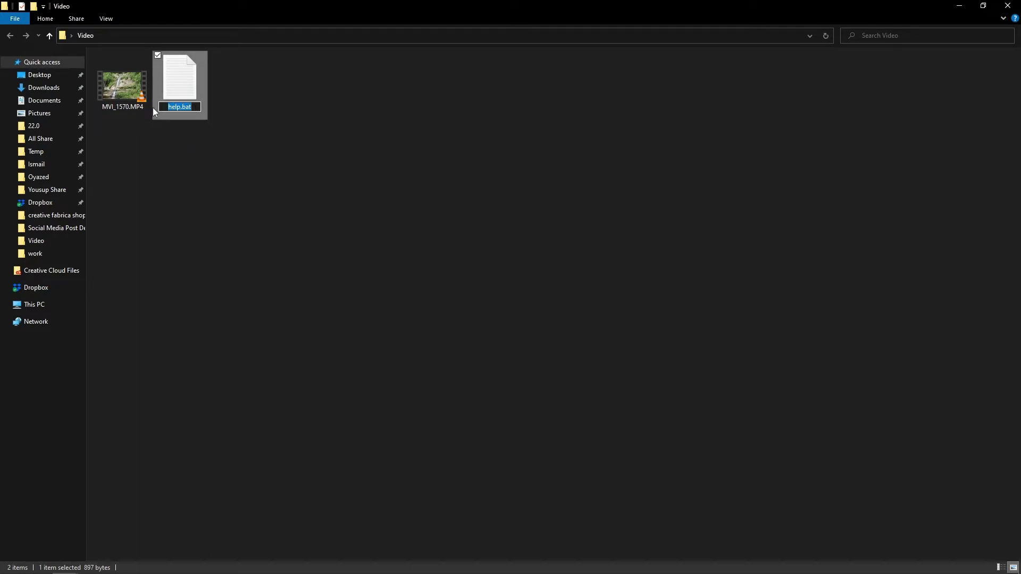
click(182, 108)
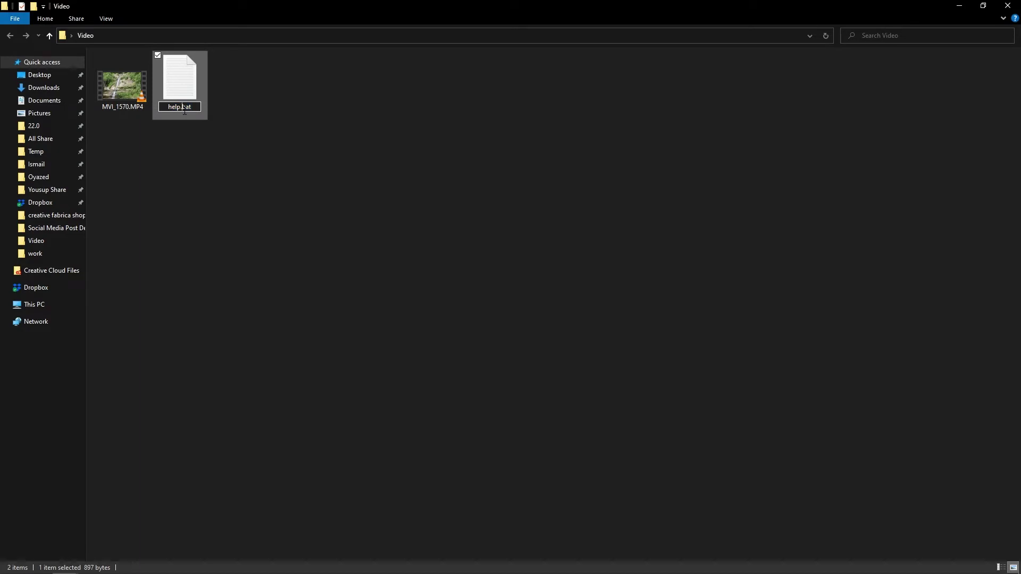
key(Return)
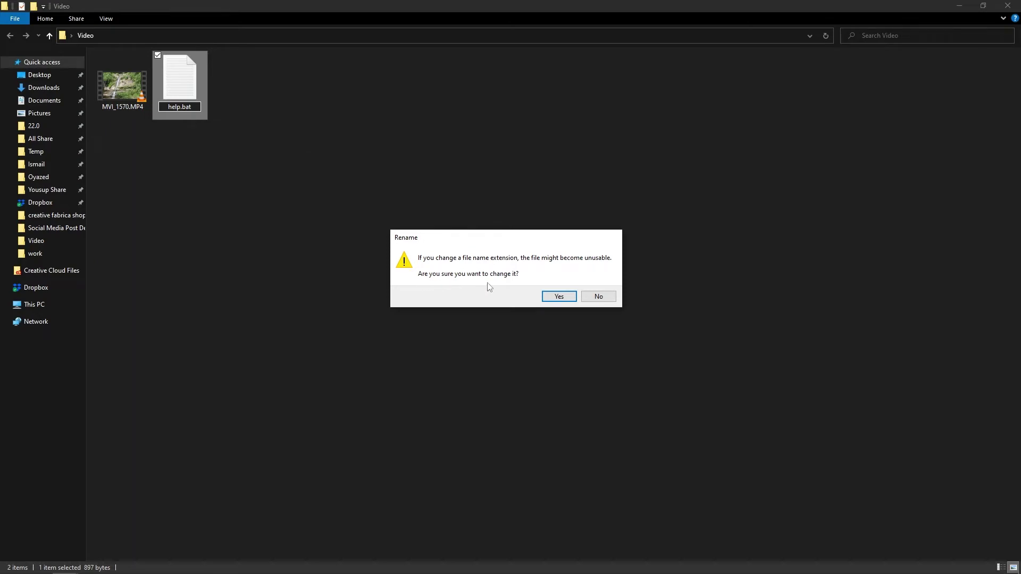
click(559, 296)
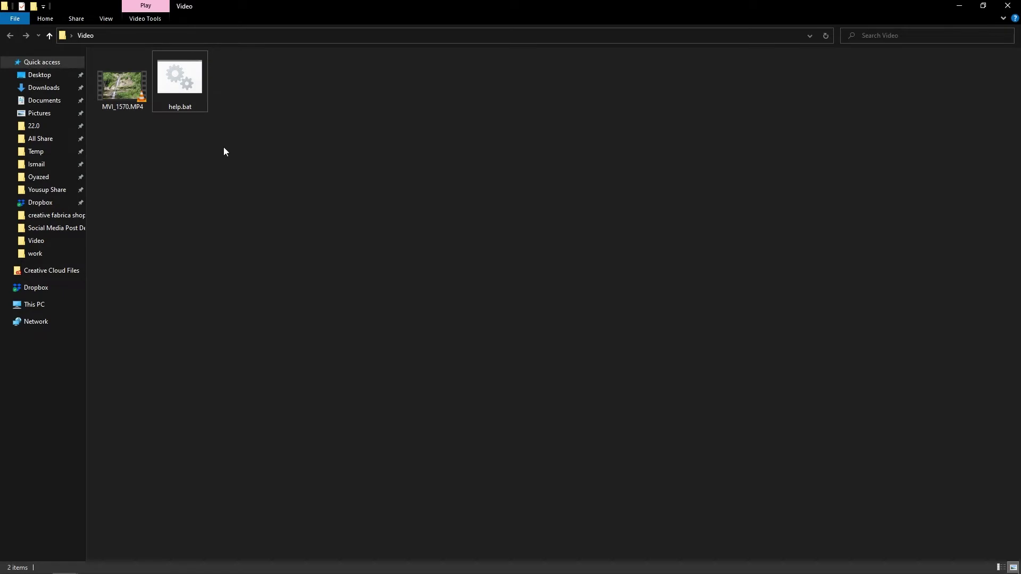
- Run help.bat to create Private, move MVI_1570.MP4 into it, and verify its contents
double_click(183, 91)
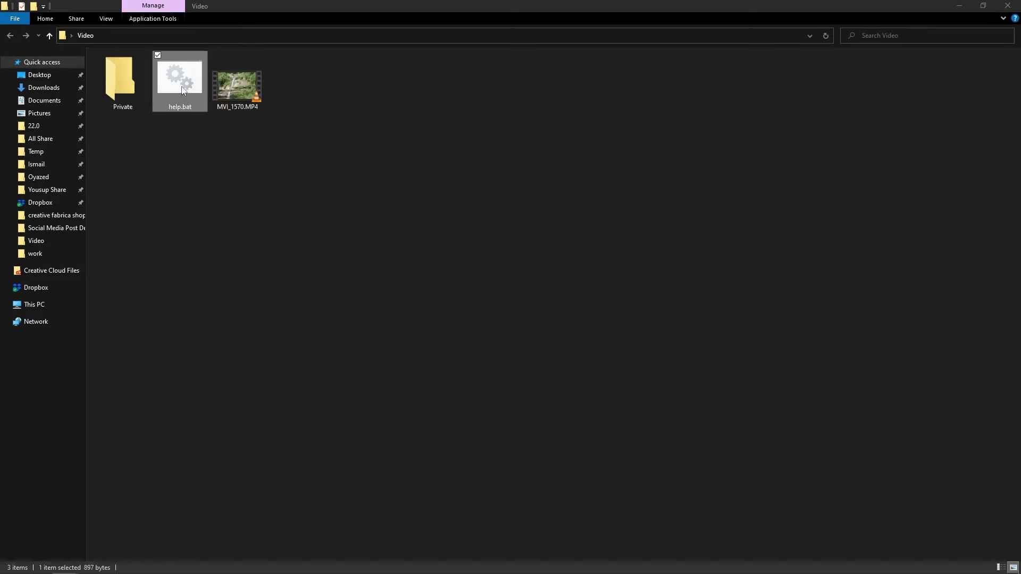
click(126, 105)
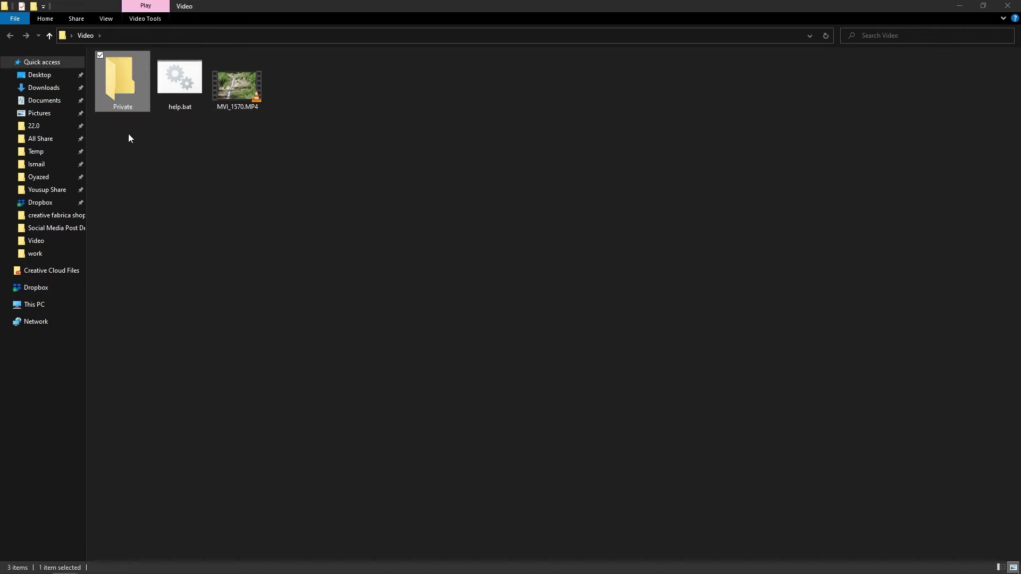
drag(240, 90, 126, 86)
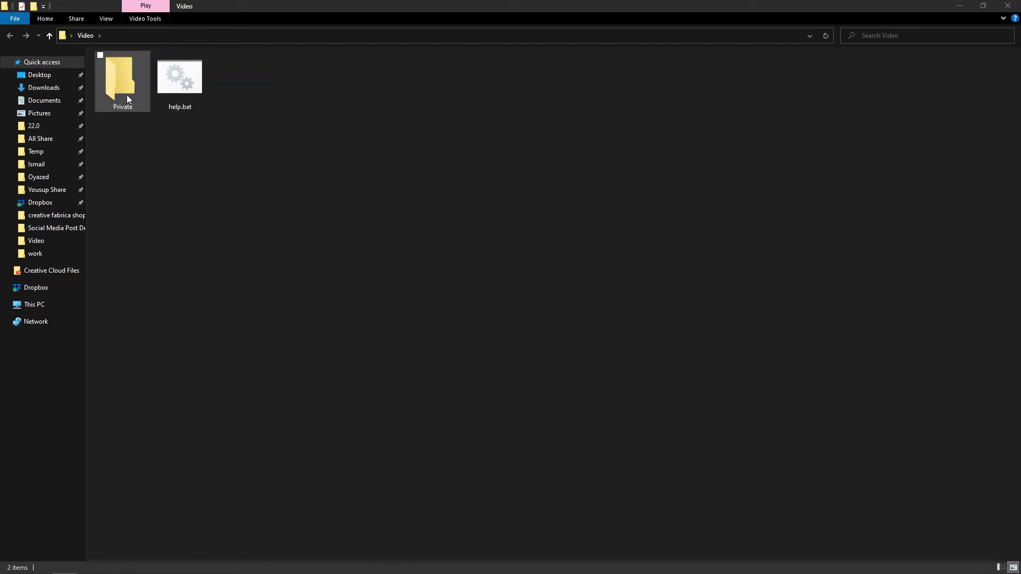
double_click(124, 91)
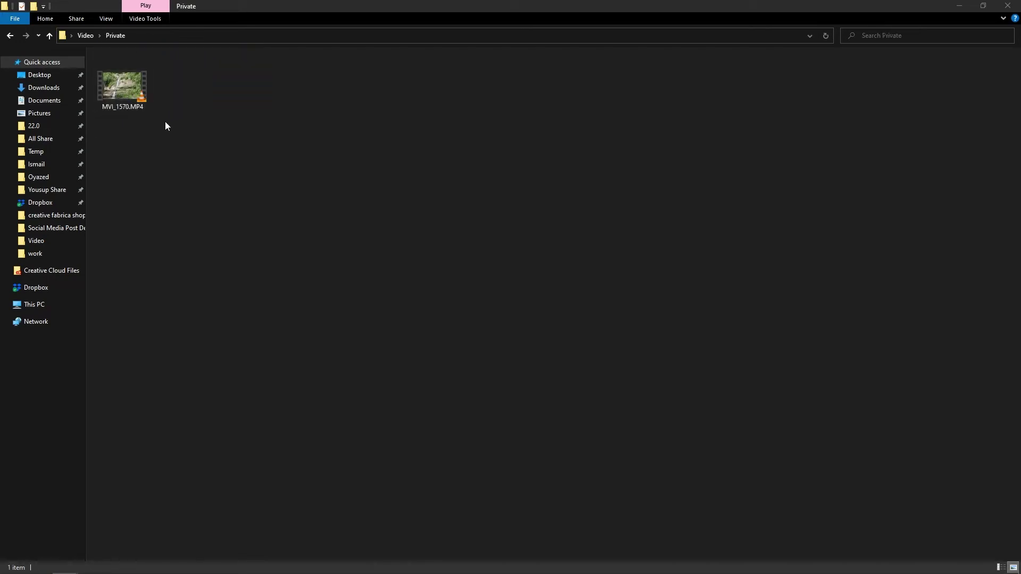
click(10, 35)
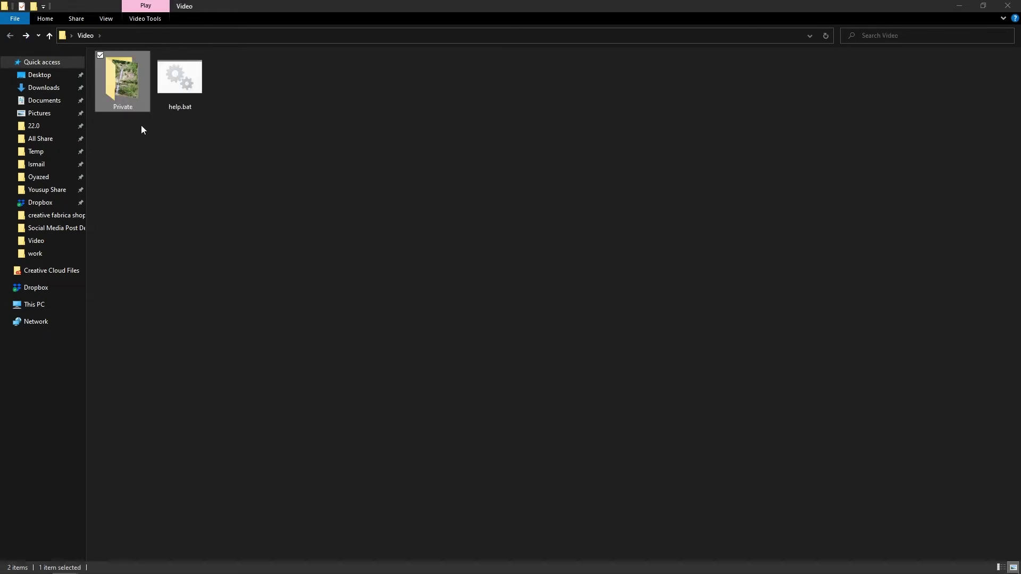
click(181, 86)
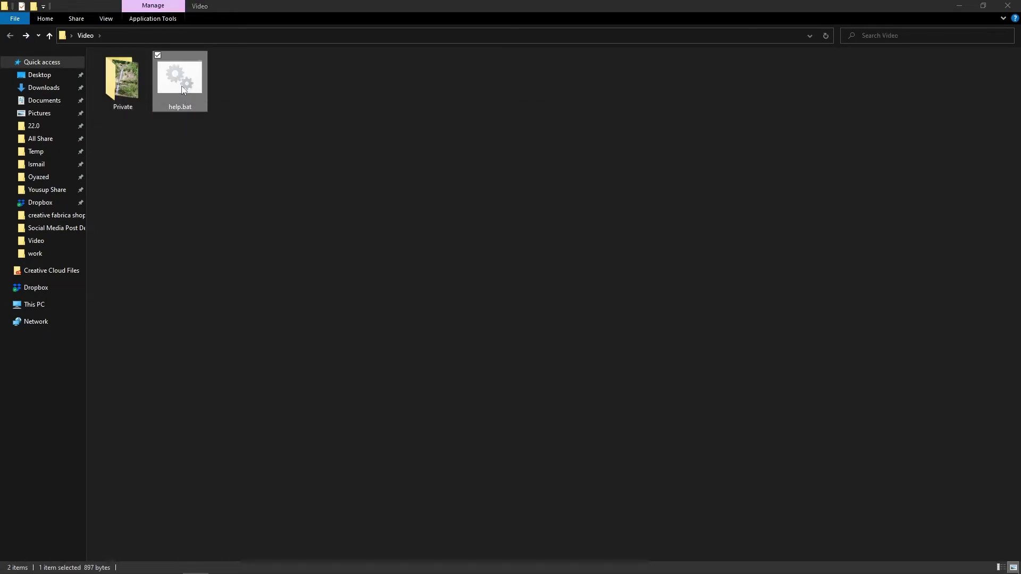
- Run help.bat, confirm the lock prompt to hide Private, and refresh the Video listing
double_click(182, 88)
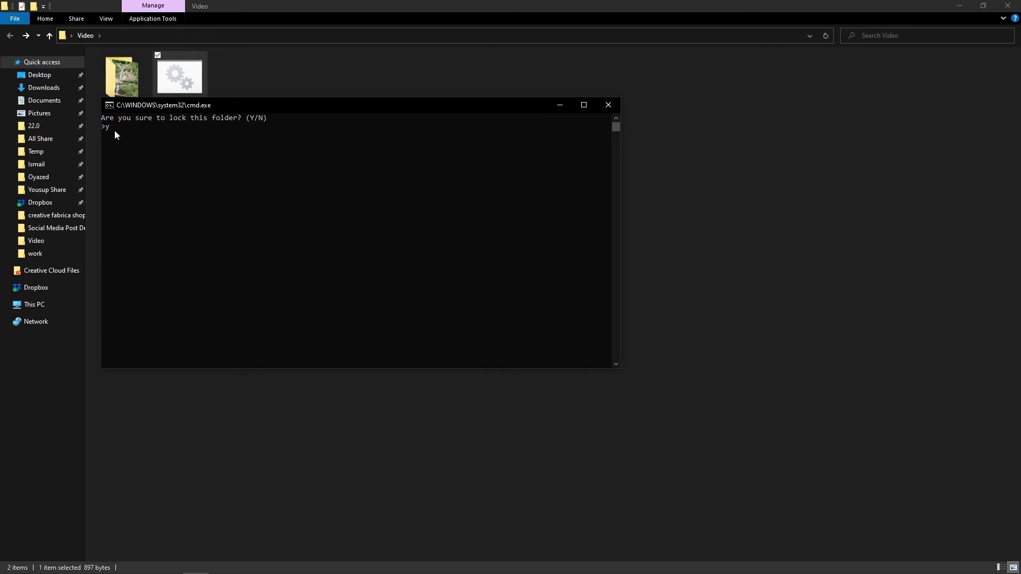
key(Return)
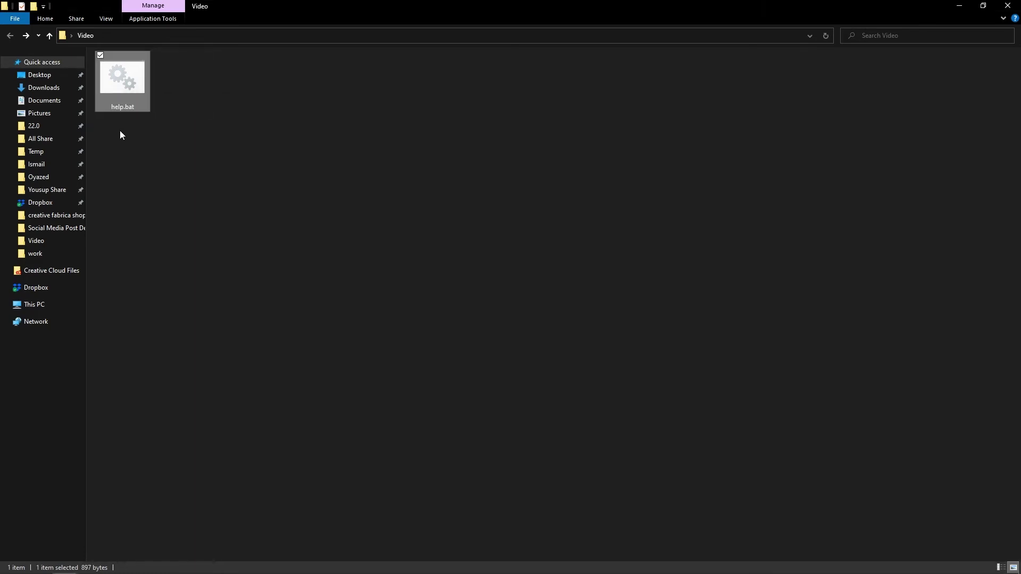
click(103, 21)
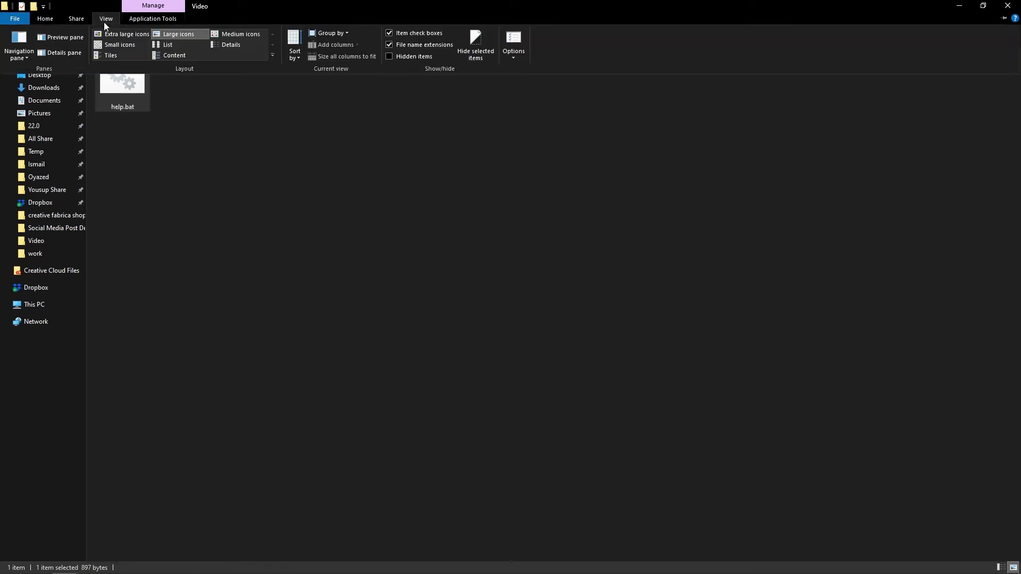
click(397, 56)
right_click(230, 92)
click(251, 131)
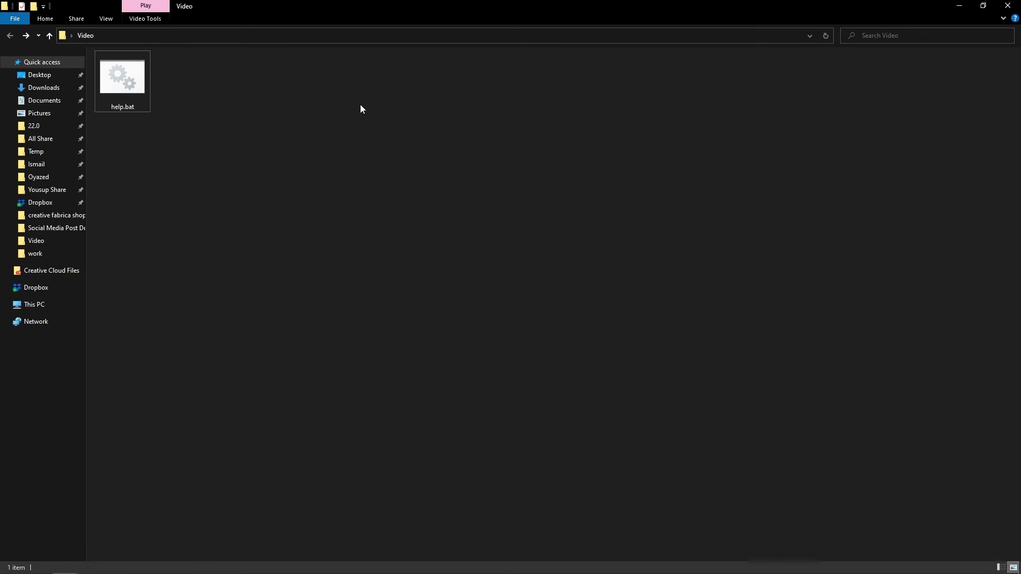
- Turn off Hidden items in the maximized home folder so AppData and NTUSER.DAT disappear
click(958, 6)
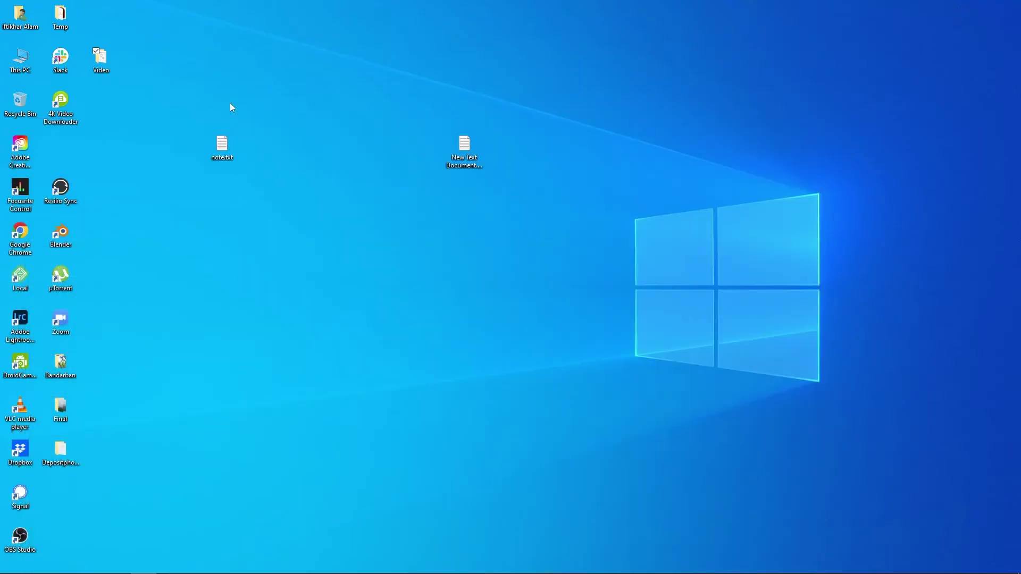
double_click(23, 27)
click(615, 119)
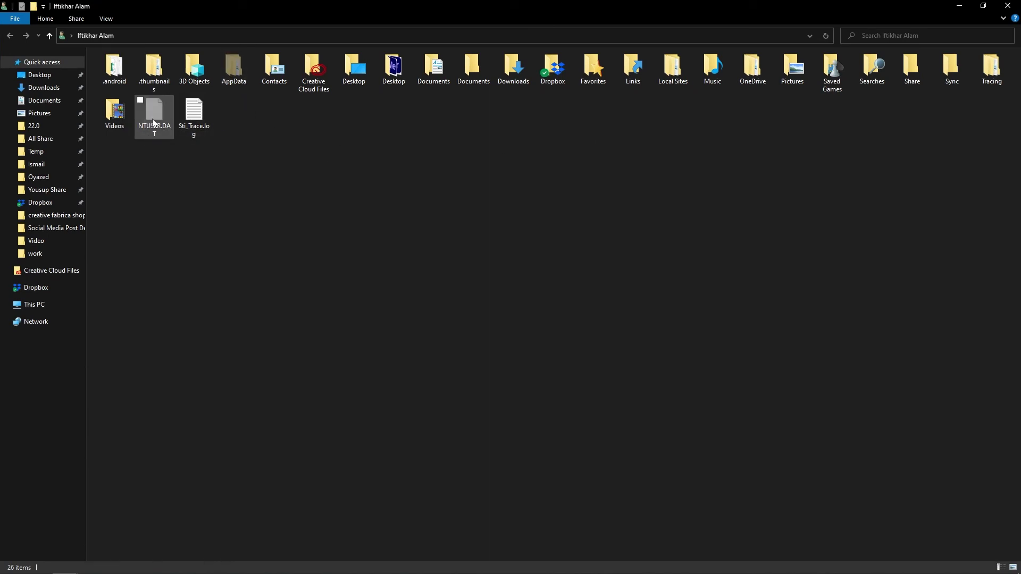
click(113, 21)
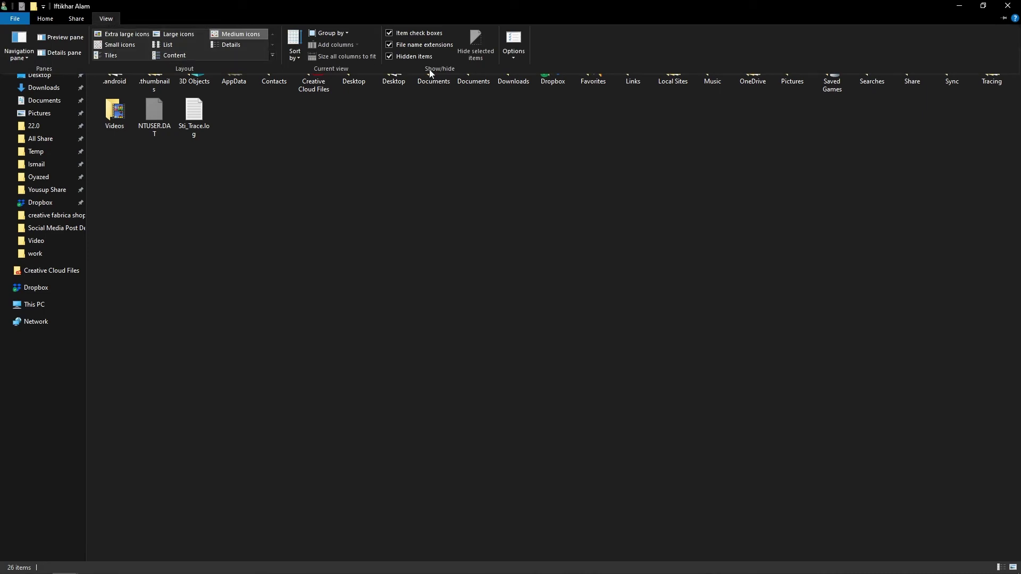
click(414, 56)
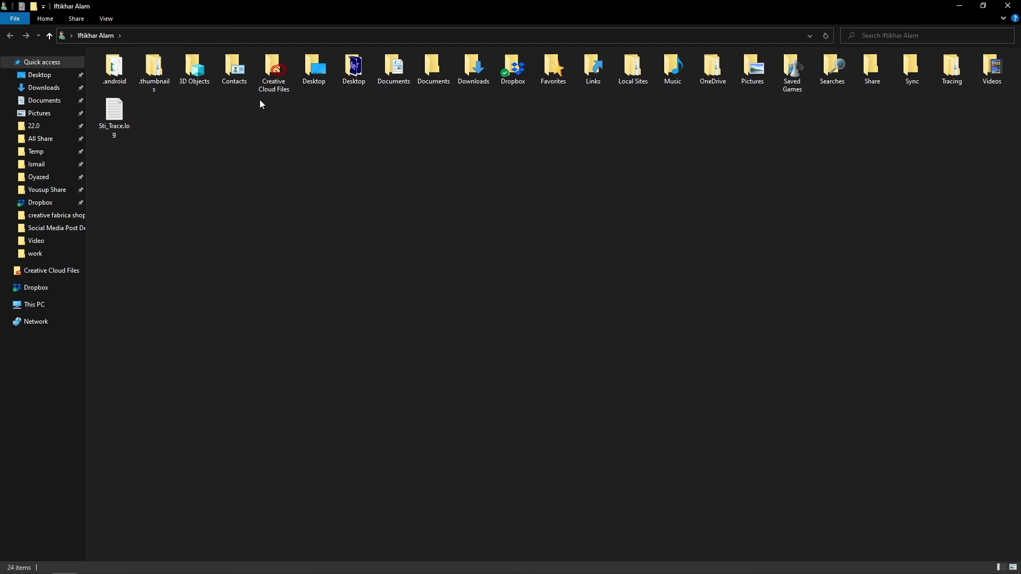
click(959, 6)
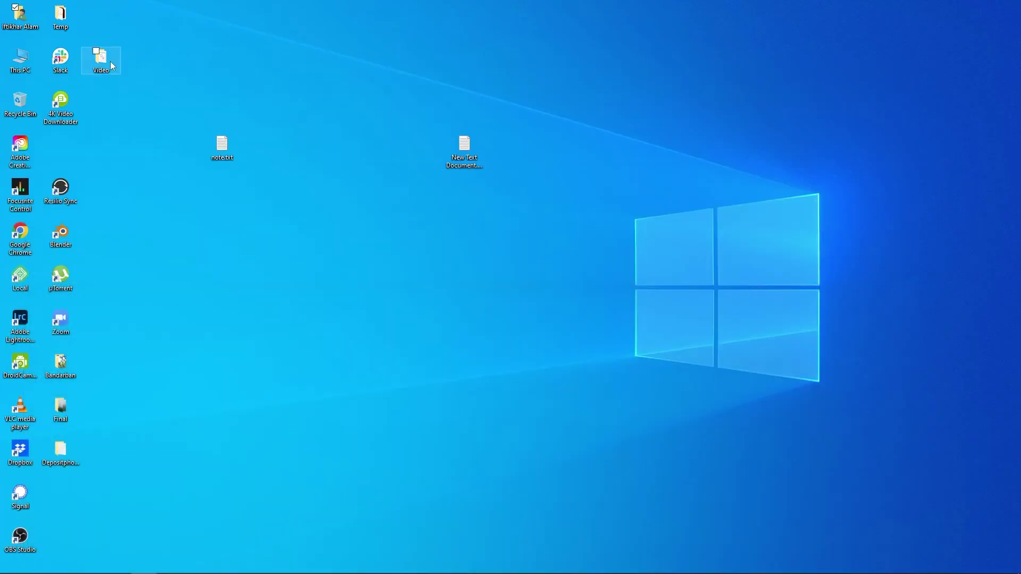
- Run help.bat in Video, enter the unlock password, and confirm Private still holds MVI_1570.MP4
double_click(110, 62)
click(604, 106)
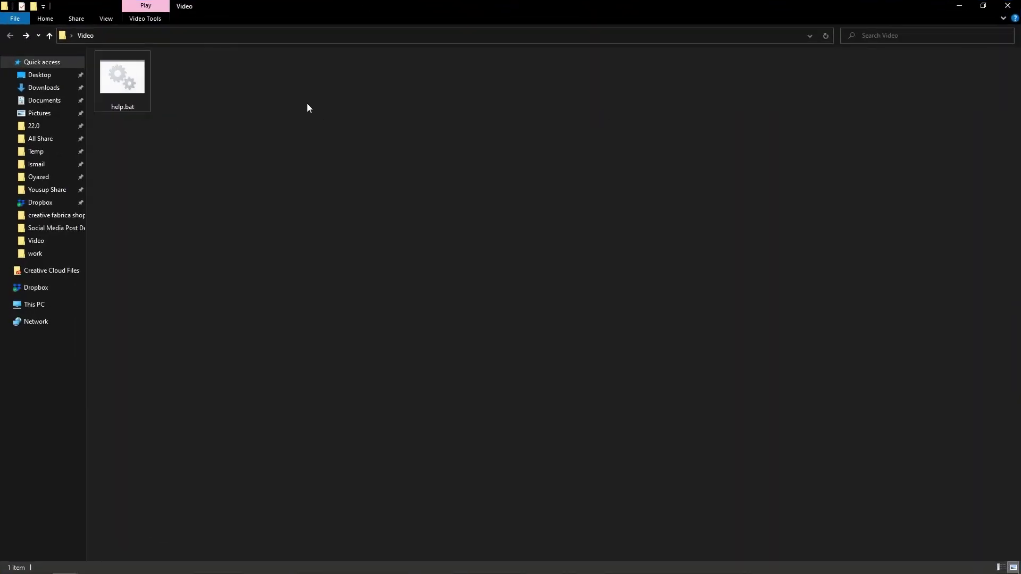
double_click(126, 87)
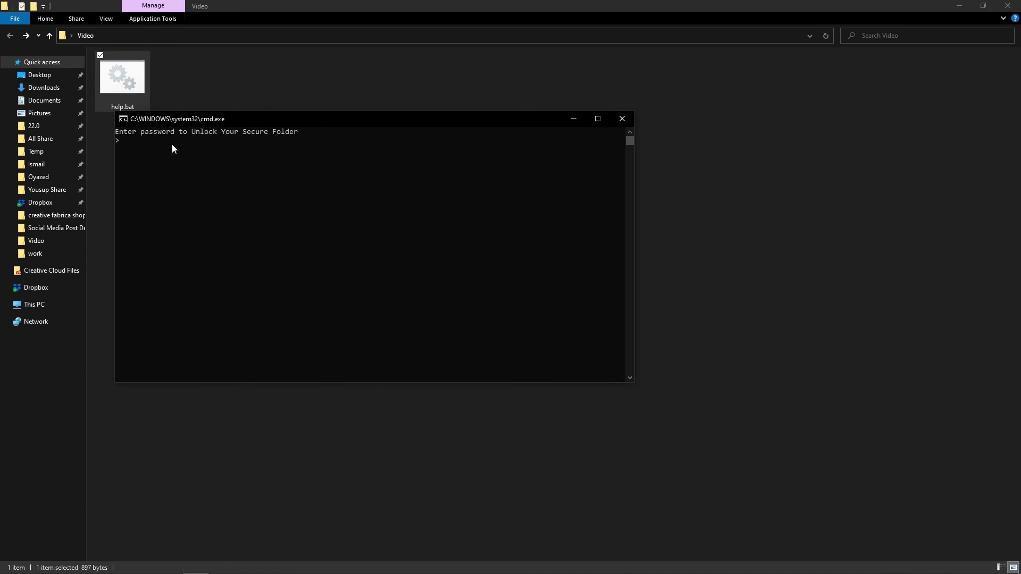
text(456)
key(Return)
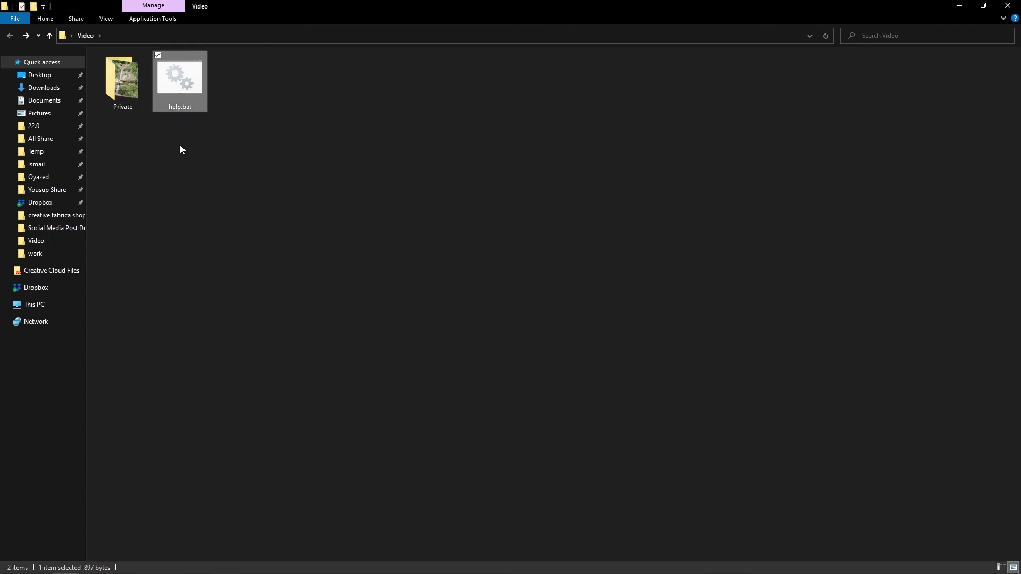
double_click(126, 100)
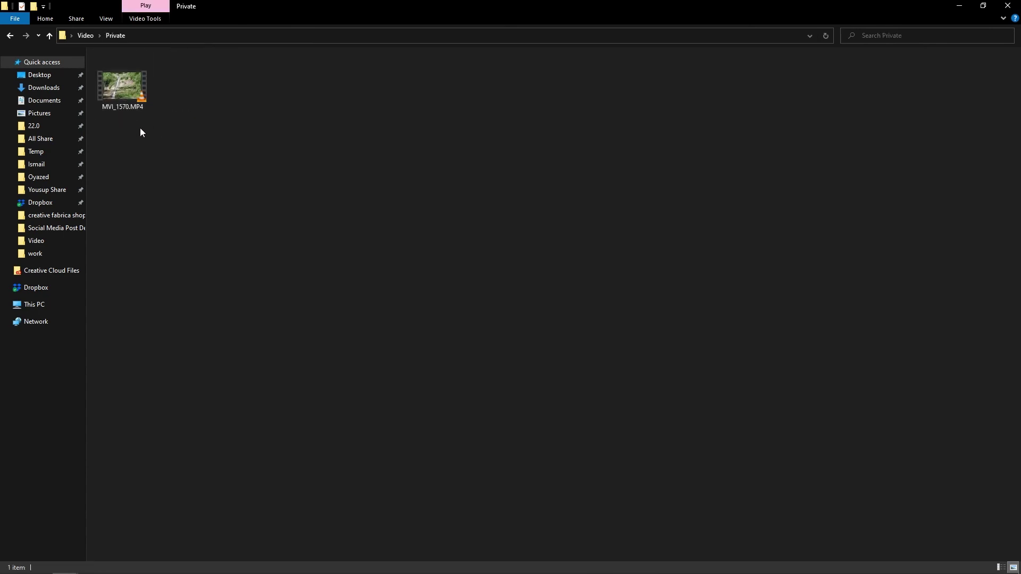
click(11, 36)
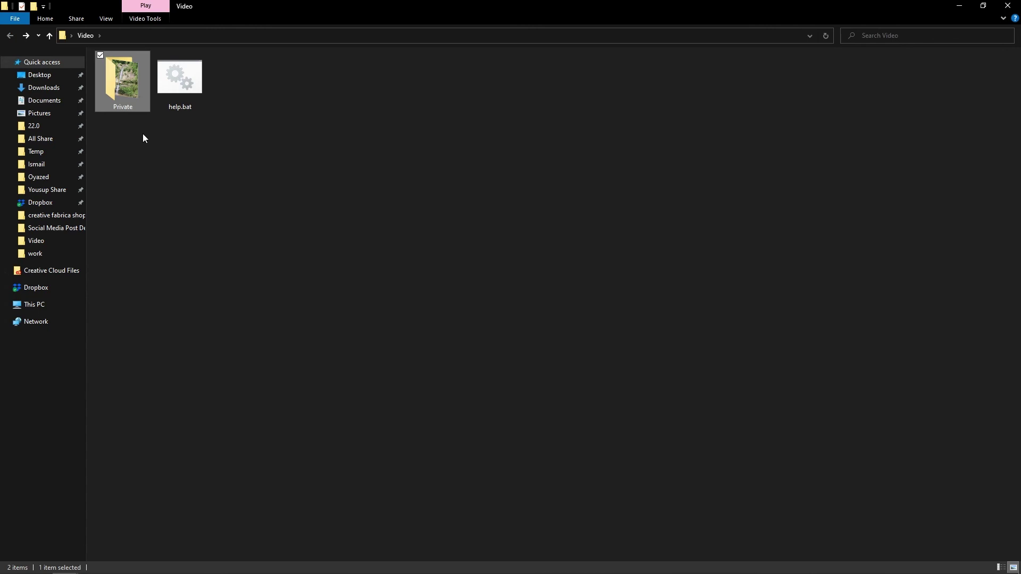